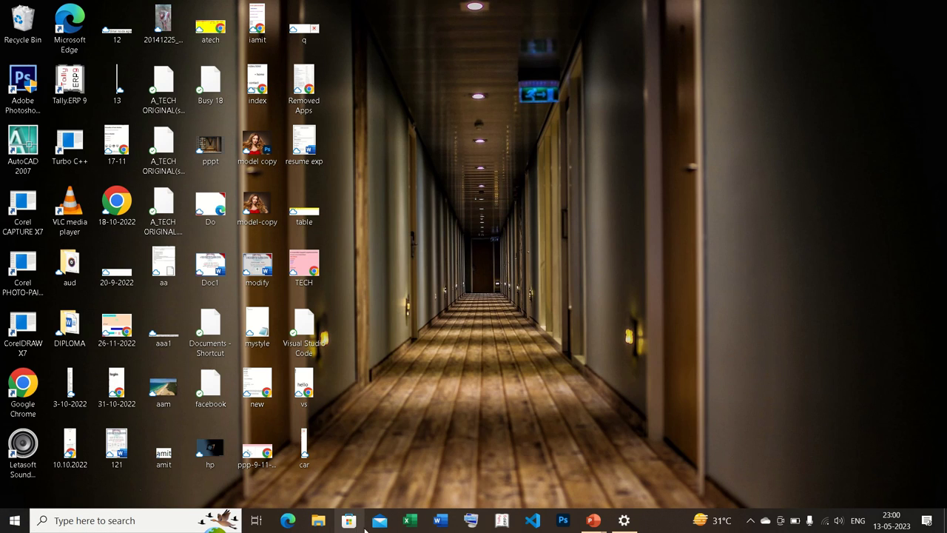
Launch Word from the taskbar and create a blank document.
{"action": "left_click", "coordinate": [440, 522]}
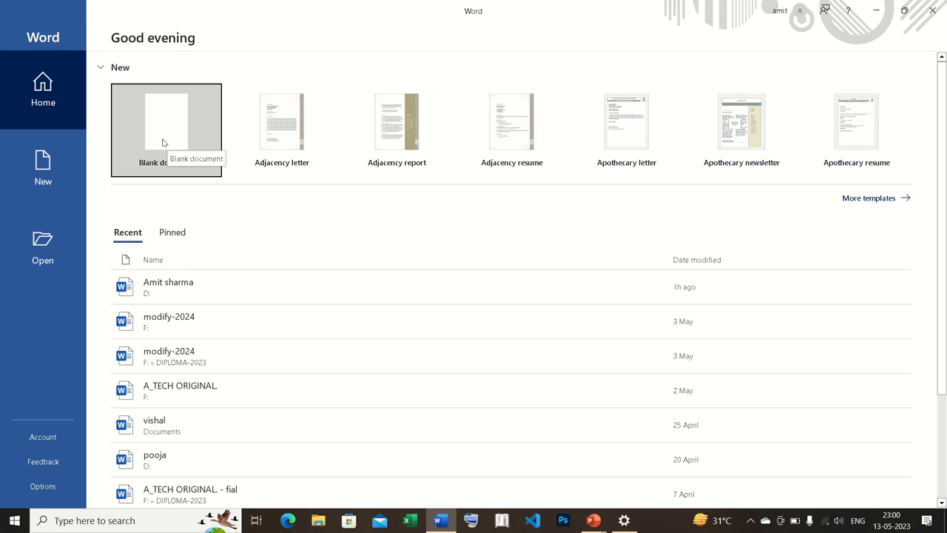
{"action": "left_click", "coordinate": [164, 141]}
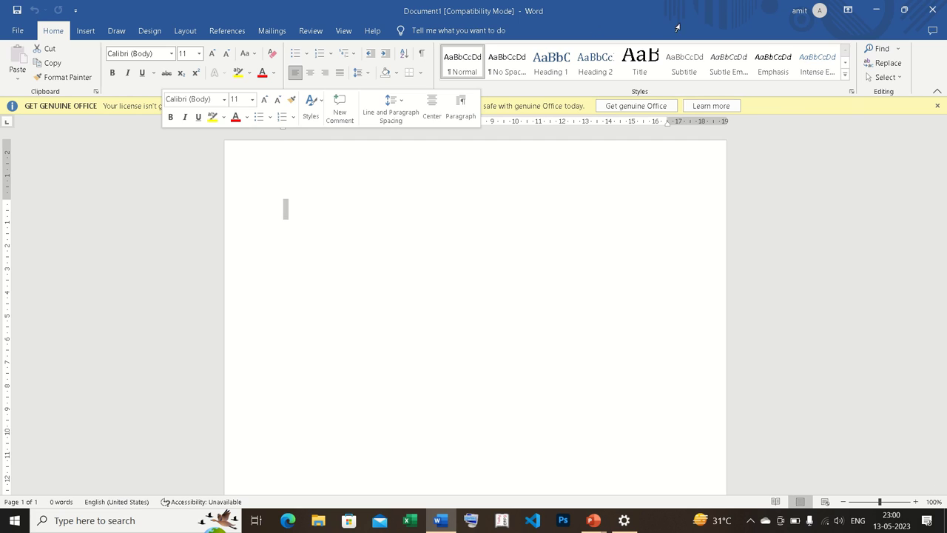
Dismiss the licence warning, then type the person's name with 'a-tech computer' on the next line.
{"action": "left_click", "coordinate": [937, 106]}
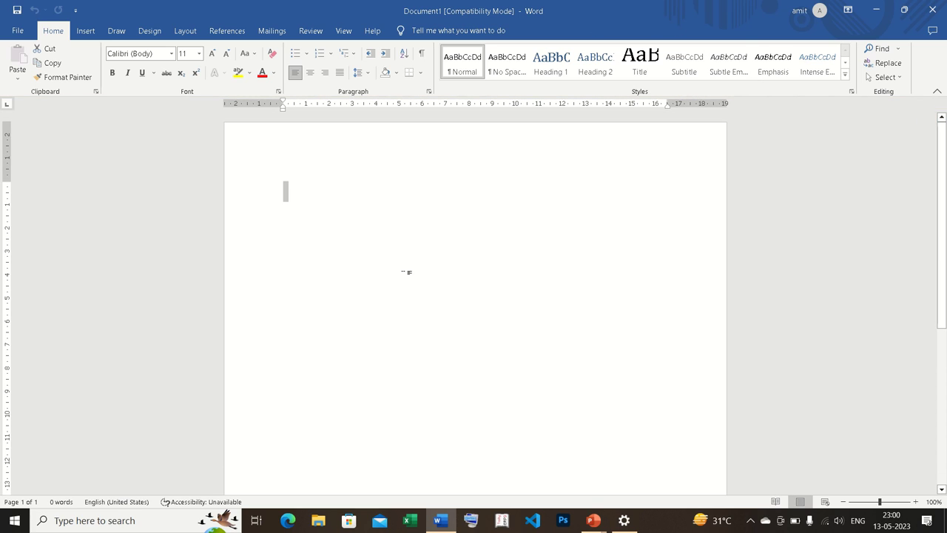
{"action": "left_click", "coordinate": [361, 214]}
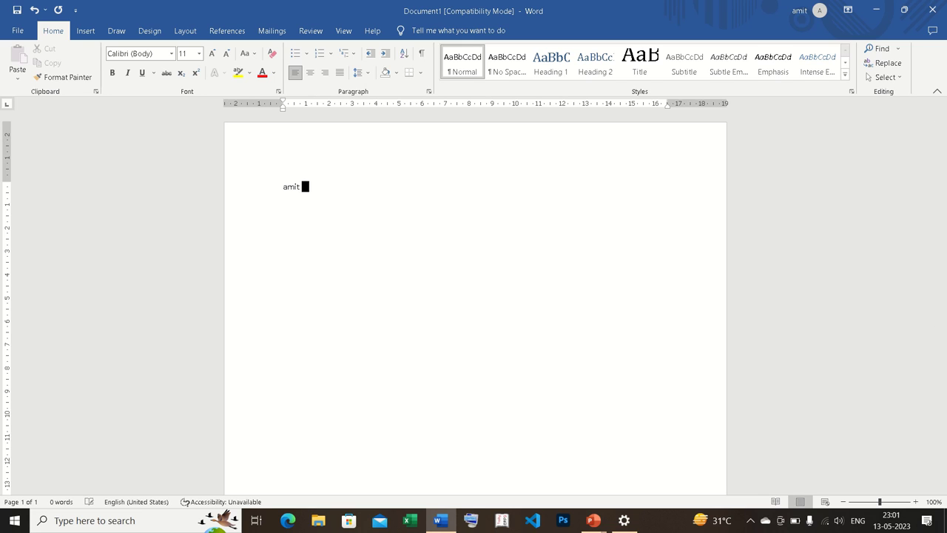
{"action": "key", "text": "Return"}
{"action": "type", "text": "a"}
{"action": "type", "text": "-tech "}
{"action": "type", "text": "compute"}
{"action": "type", "text": "r"}
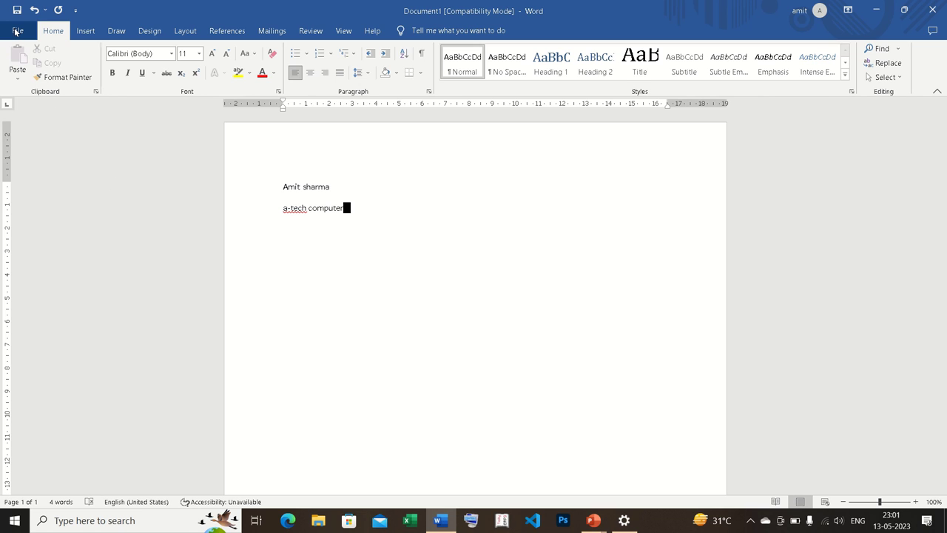
Open the Save As dialog via File > Save As > This PC.
{"action": "left_click", "coordinate": [17, 31]}
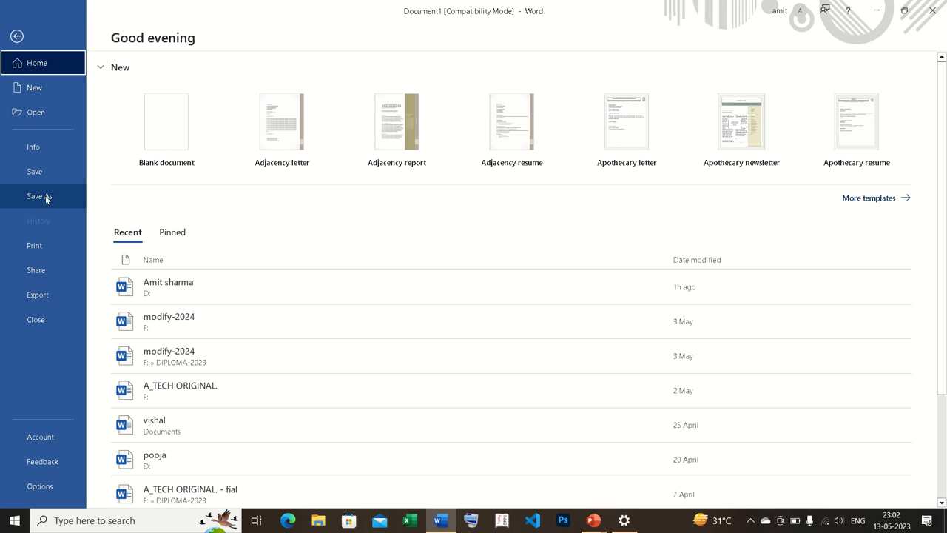
{"action": "left_click", "coordinate": [43, 197]}
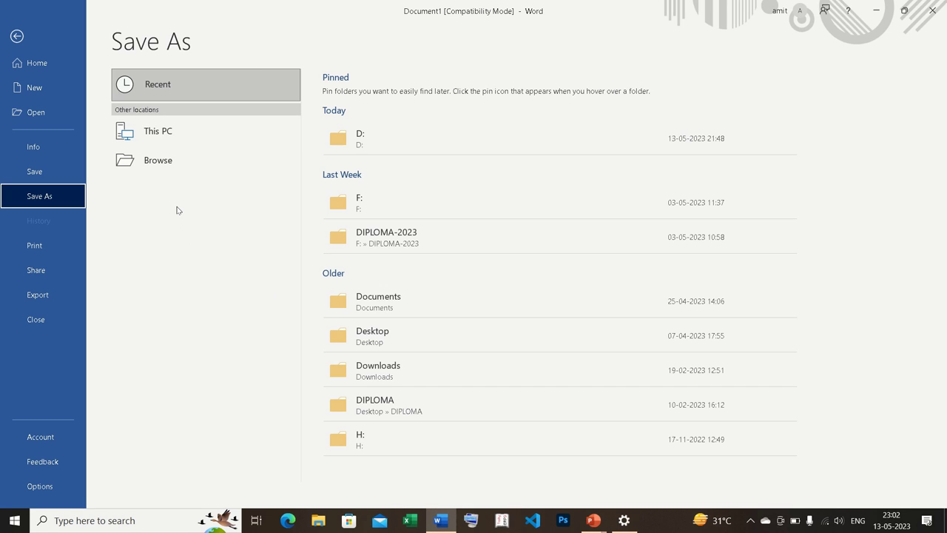
{"action": "left_click", "coordinate": [169, 135]}
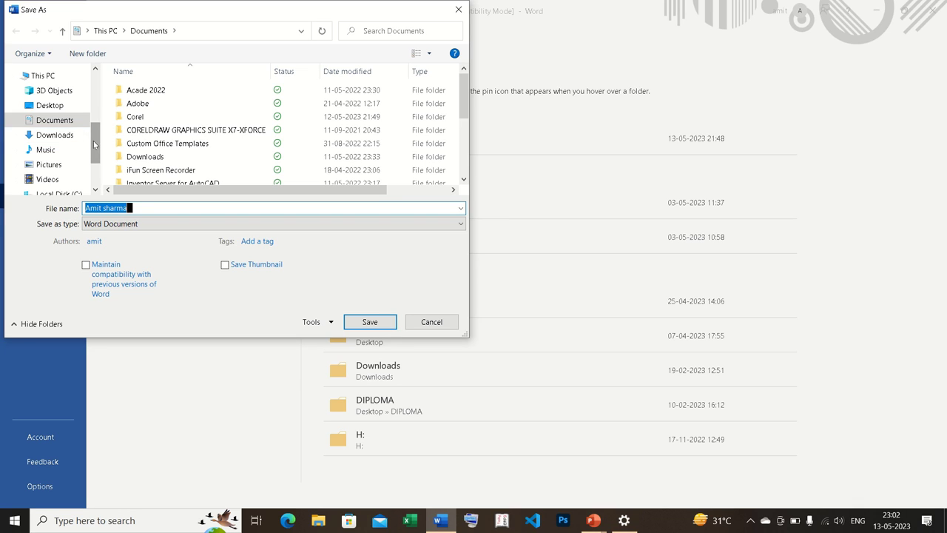
{"action": "left_click_drag", "start_coordinate": [93, 140], "coordinate": [96, 173]}
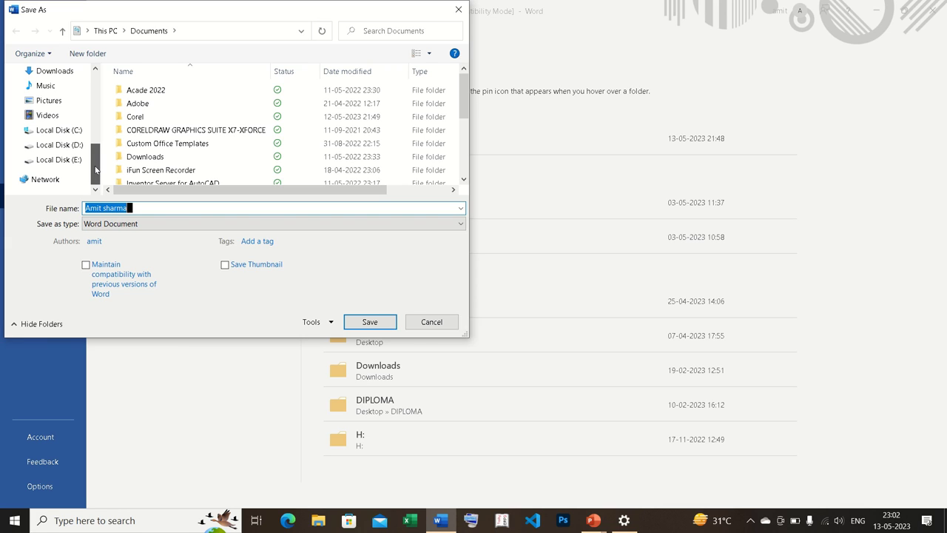
{"action": "left_click_drag", "start_coordinate": [95, 173], "coordinate": [92, 139]}
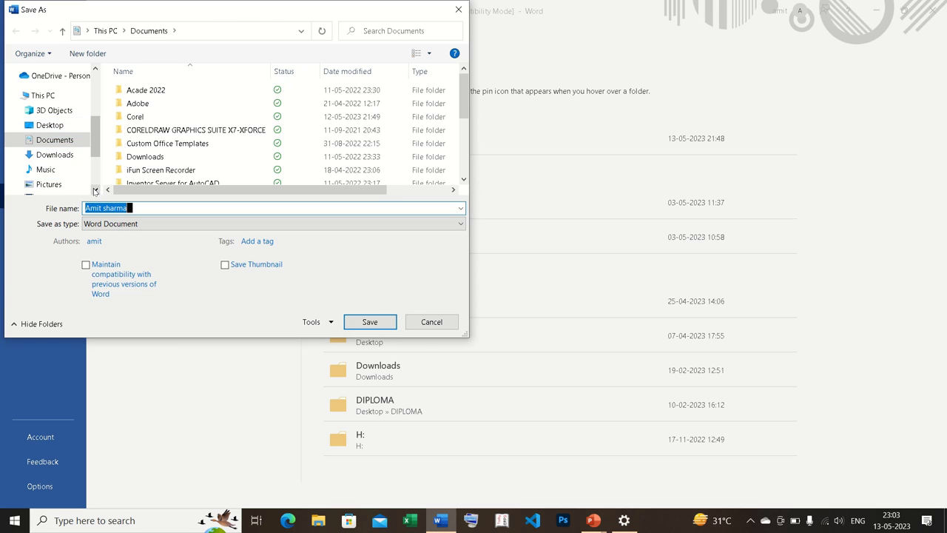
{"action": "left_click", "coordinate": [95, 191]}
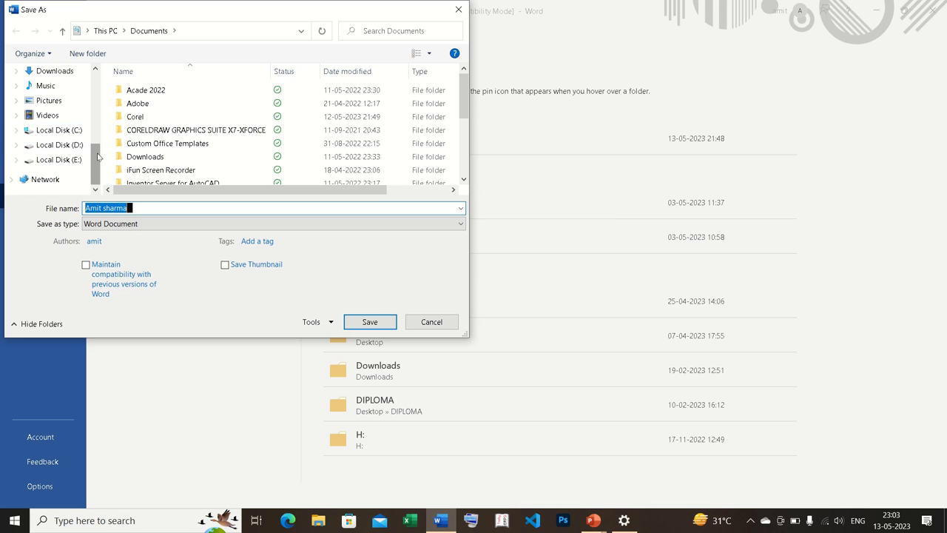
{"action": "left_click_drag", "start_coordinate": [97, 157], "coordinate": [94, 135]}
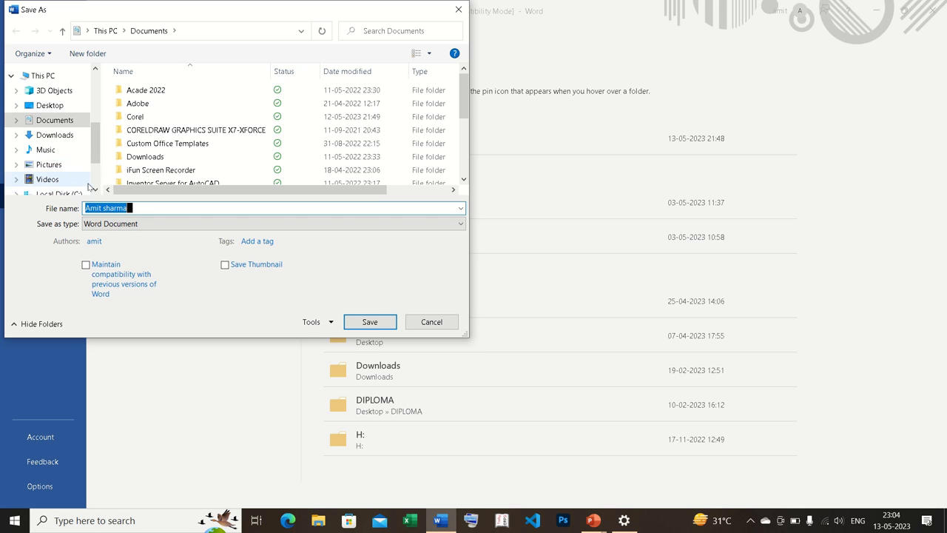
{"action": "left_click", "coordinate": [95, 190]}
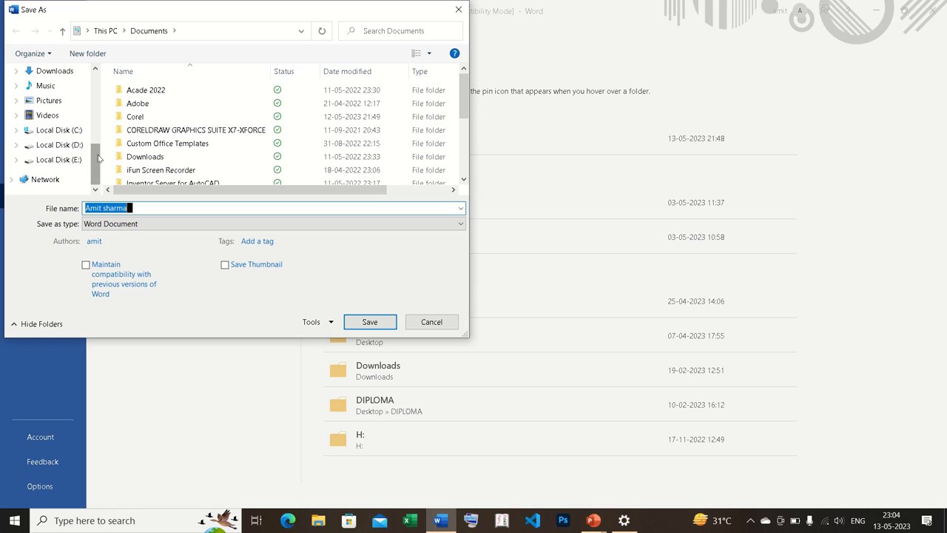
{"action": "left_click_drag", "start_coordinate": [98, 161], "coordinate": [97, 134]}
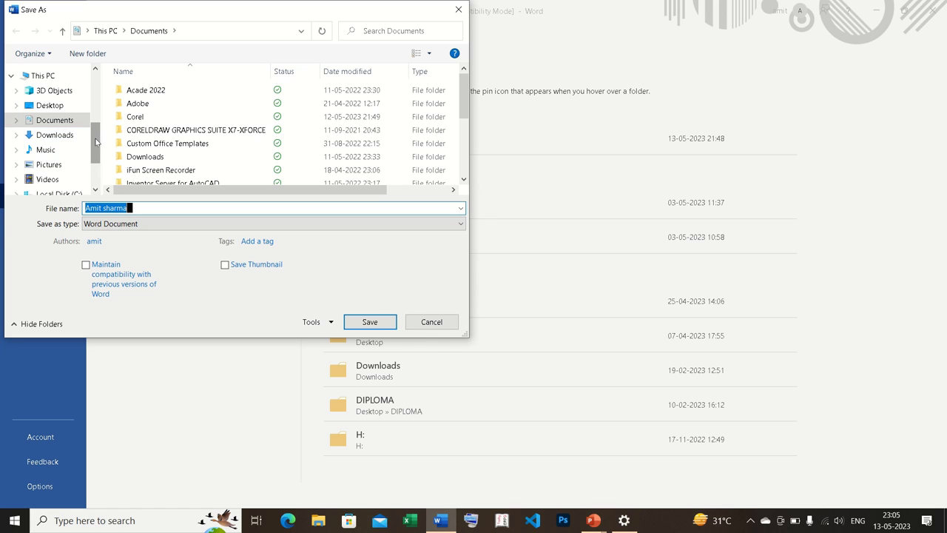
{"action": "left_click_drag", "start_coordinate": [96, 145], "coordinate": [97, 171]}
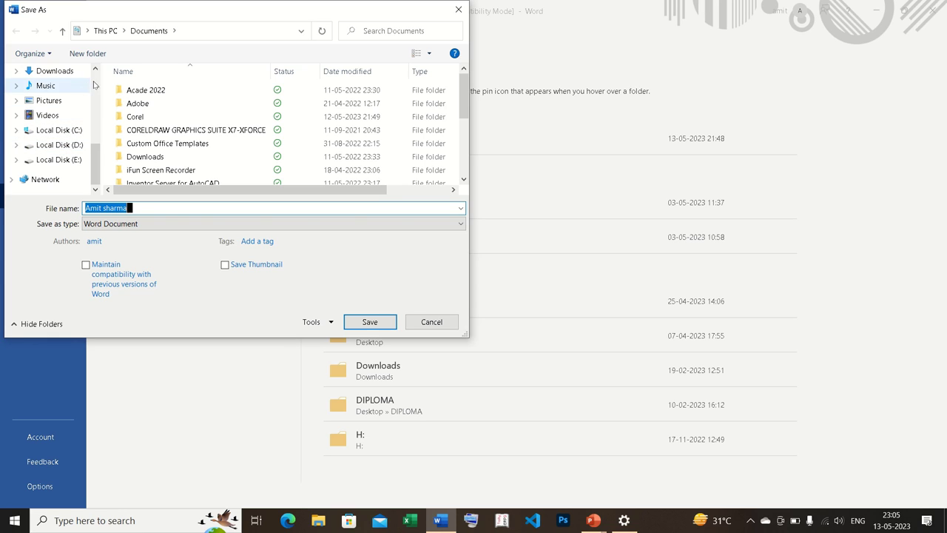
Choose Local Disk (D:) as the folder and replace the file name with 'amit'.
{"action": "left_click", "coordinate": [61, 145]}
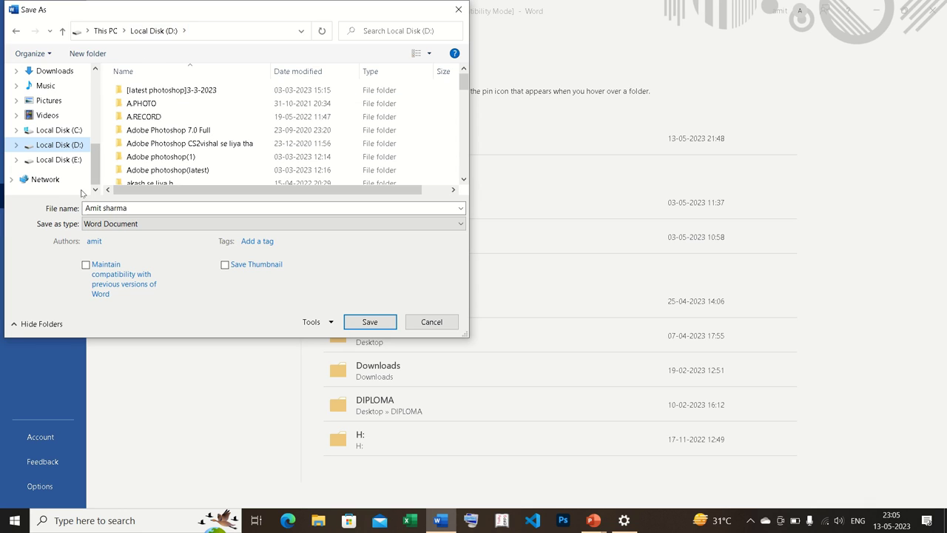
{"action": "left_click", "coordinate": [103, 207]}
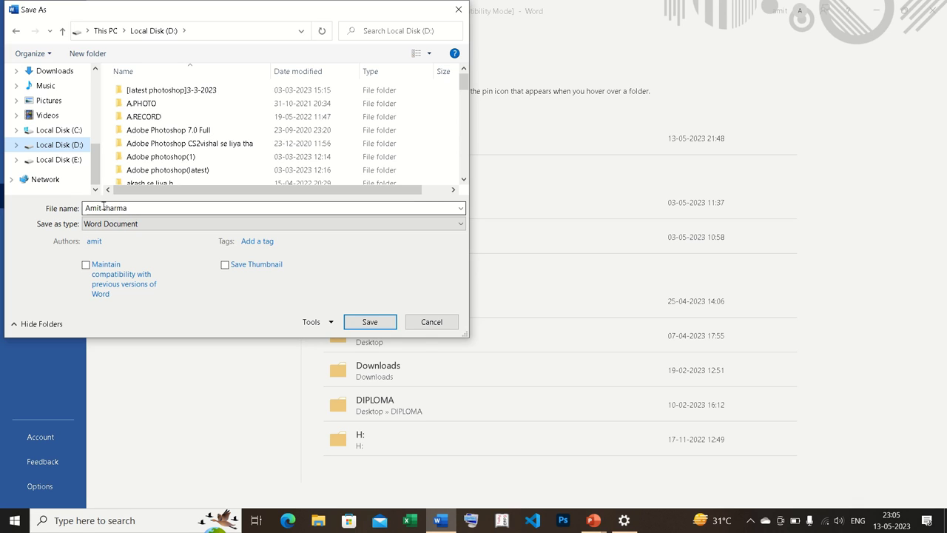
{"action": "left_click", "coordinate": [110, 208]}
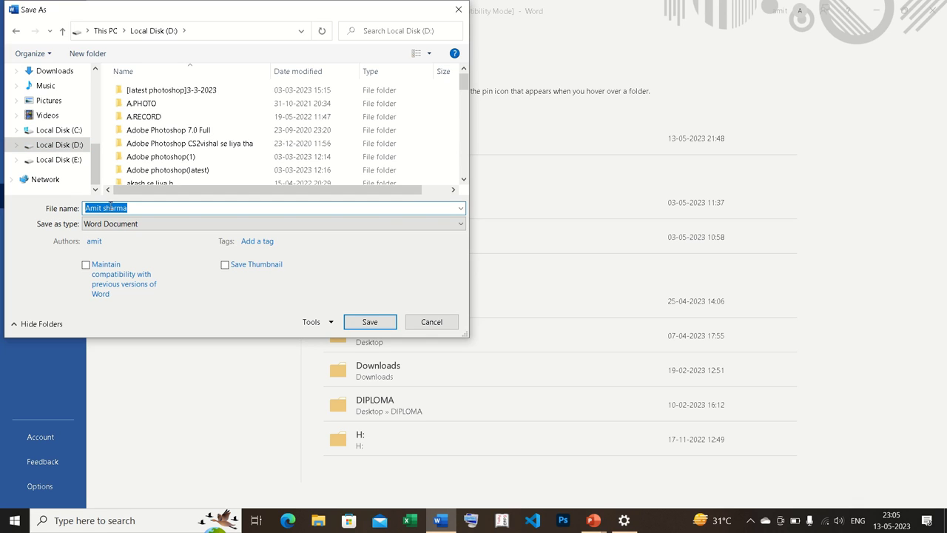
{"action": "type", "text": "amit"}
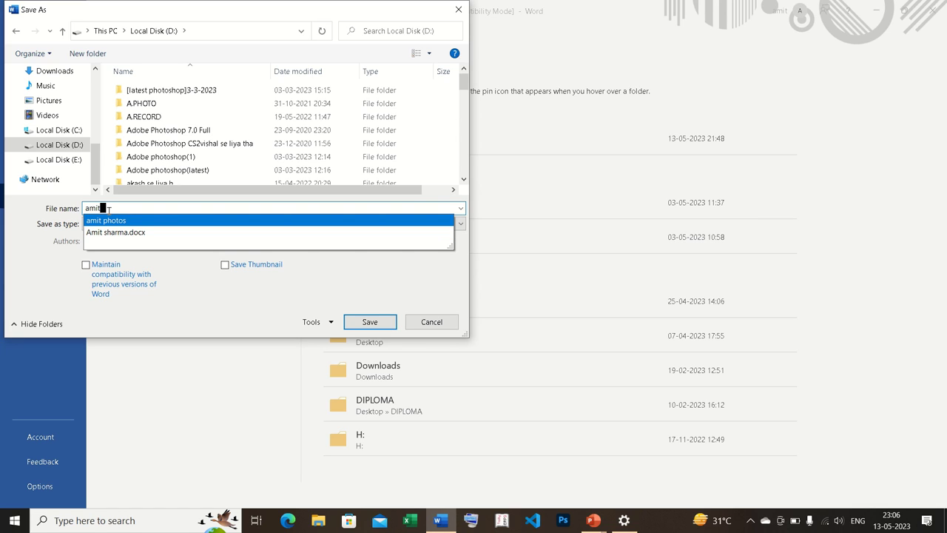
Save the document as 'amit' on Local Disk (D:).
{"action": "left_click", "coordinate": [370, 323]}
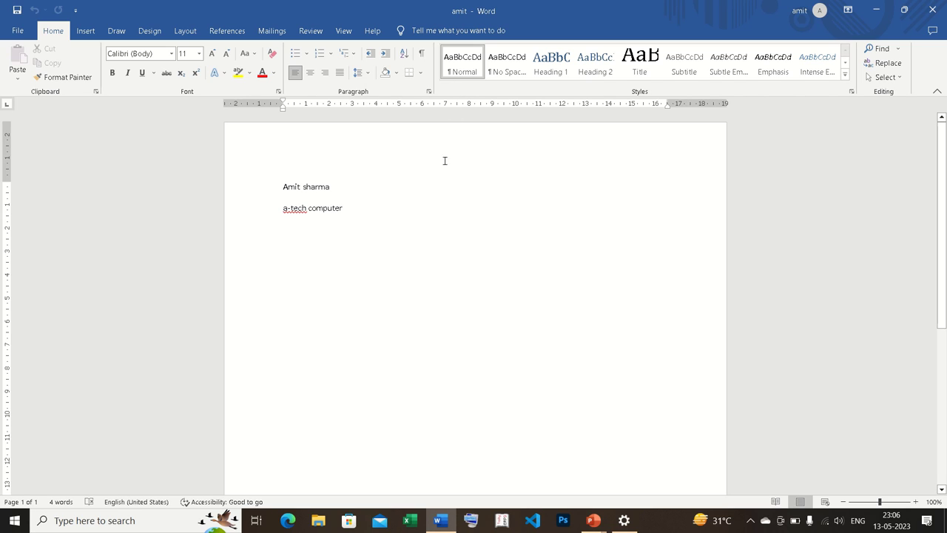
Close the 'amit' document from the File menu, leaving Word open.
{"action": "left_click", "coordinate": [16, 33]}
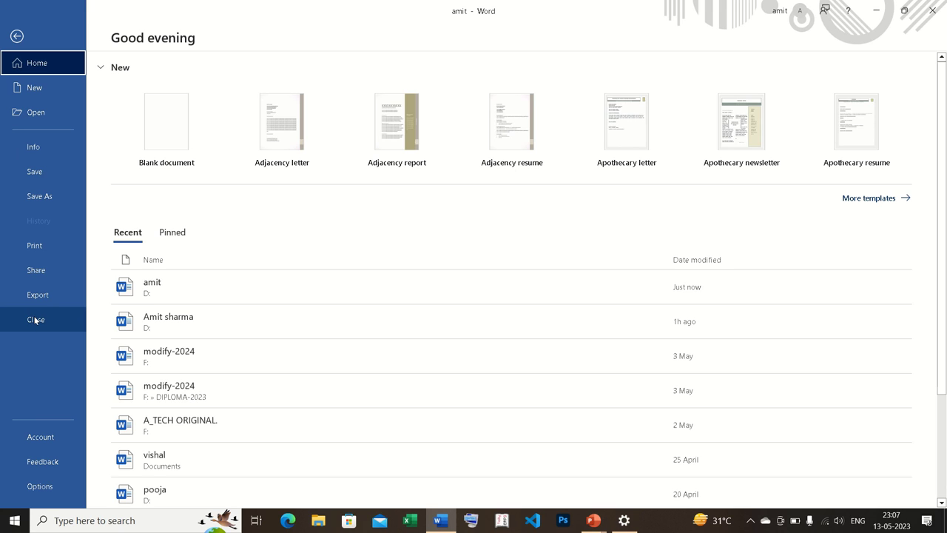
{"action": "left_click", "coordinate": [35, 320]}
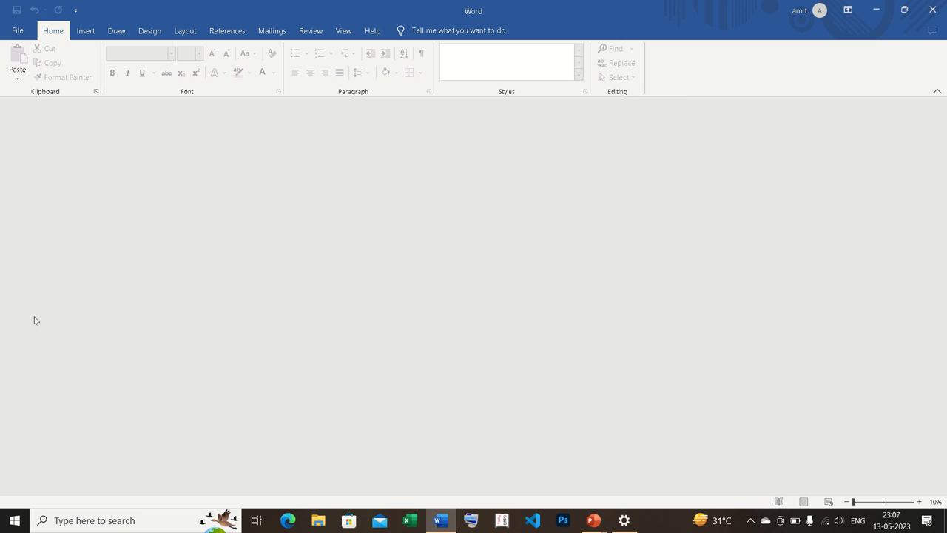